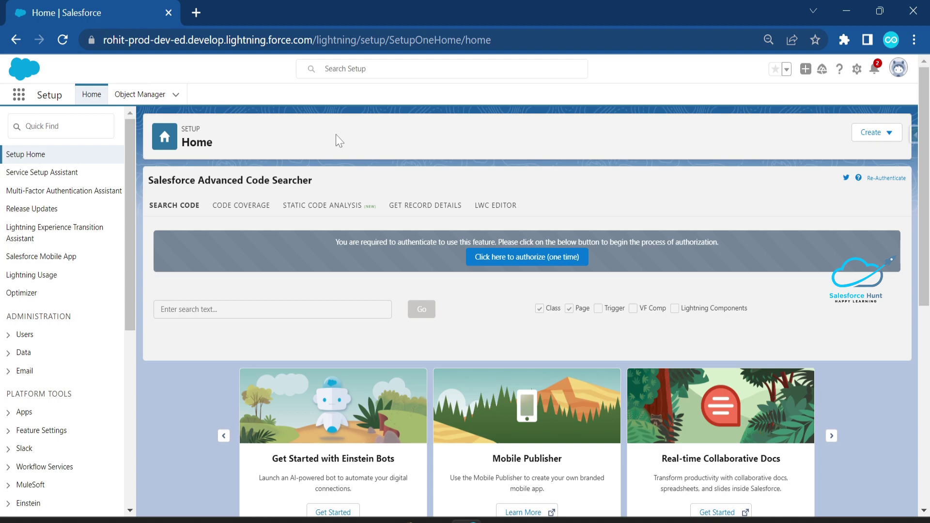
Step: Find 'user ma' in Quick Find and enable Field-Level Security for Permission Sets during Field Creation
{"action": "left_click", "coordinate": [58, 127]}
{"action": "type", "text": "user ma"}
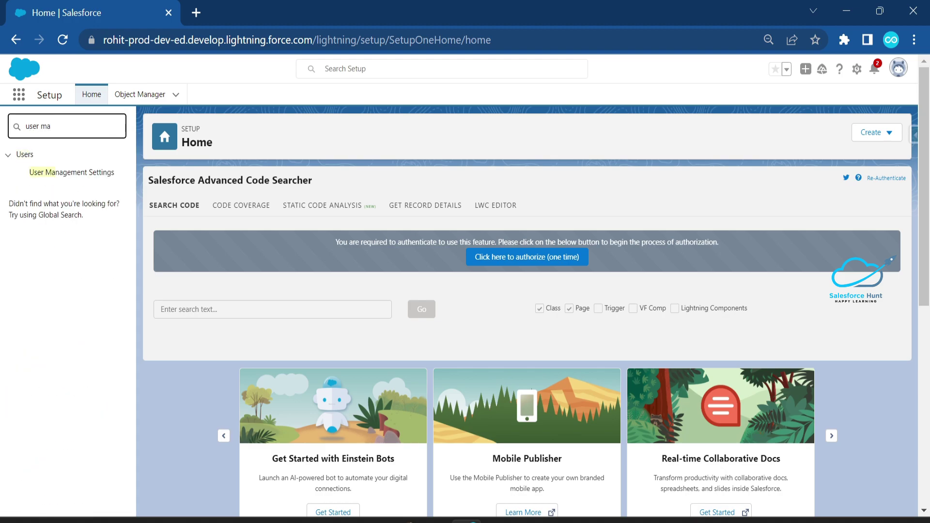
{"action": "left_click", "coordinate": [57, 181]}
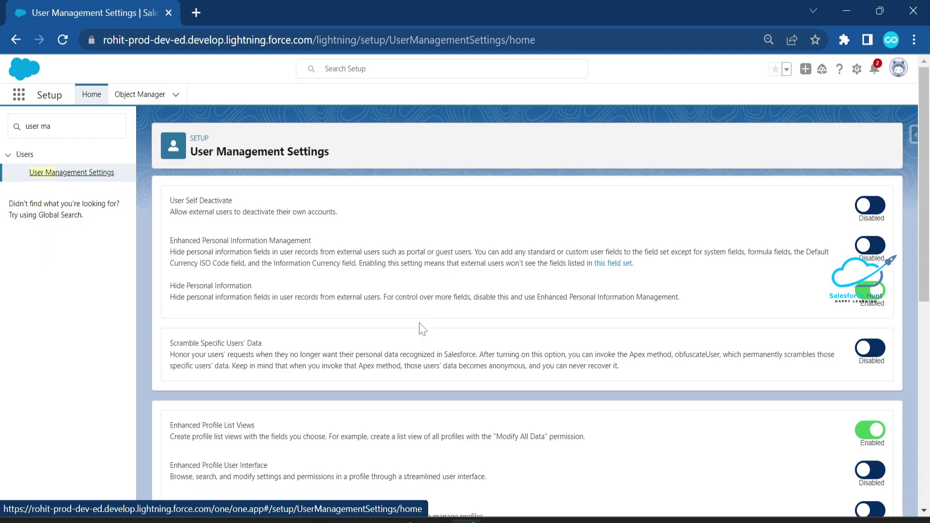
{"action": "scroll", "coordinate": [422, 329], "scroll_direction": "down", "scroll_amount": 8}
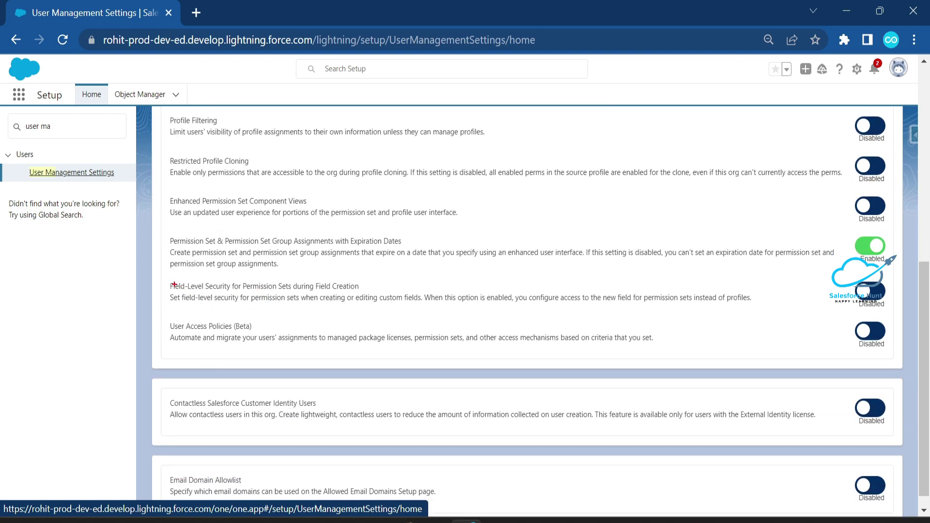
{"action": "mouse_move", "coordinate": [167, 273]}
{"action": "left_mouse_down"}
{"action": "mouse_move", "coordinate": [231, 316]}
{"action": "mouse_move", "coordinate": [891, 332]}
{"action": "mouse_move", "coordinate": [889, 315]}
{"action": "left_mouse_up"}
{"action": "left_click_drag", "start_coordinate": [437, 279], "coordinate": [509, 260]}
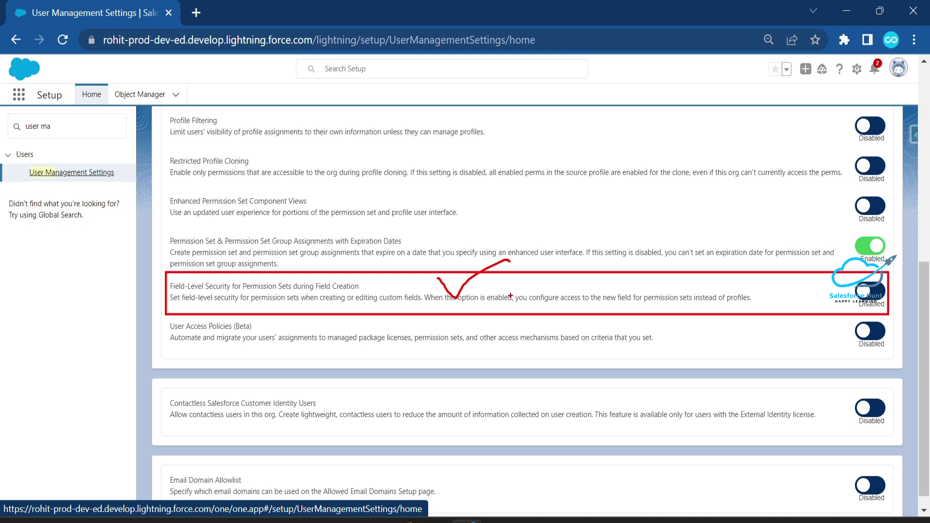
{"action": "key", "text": "Escape"}
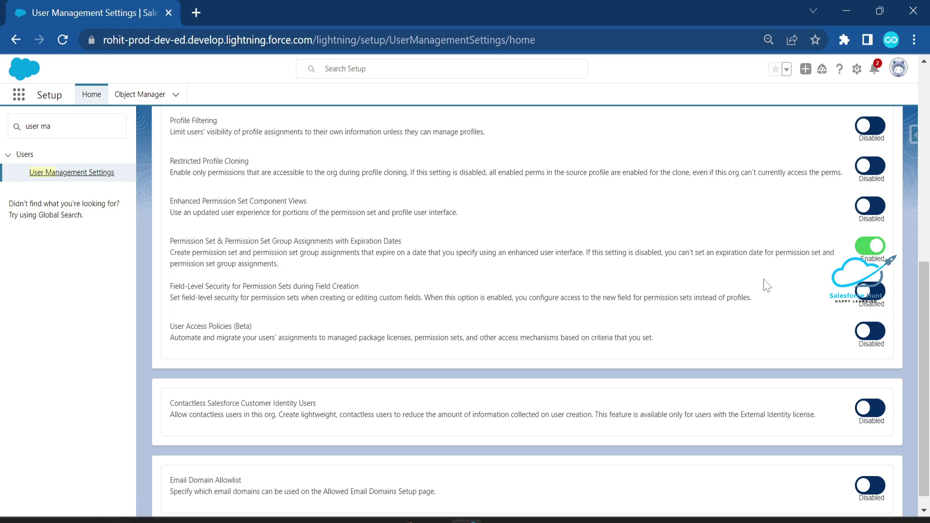
{"action": "left_click", "coordinate": [872, 293]}
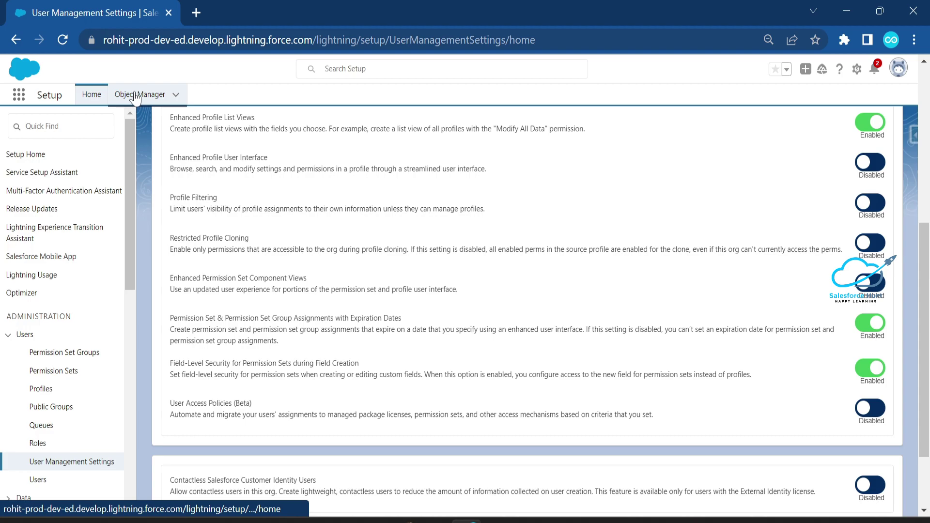
Step: Open the Account object from the Object Manager list
{"action": "left_click", "coordinate": [135, 95]}
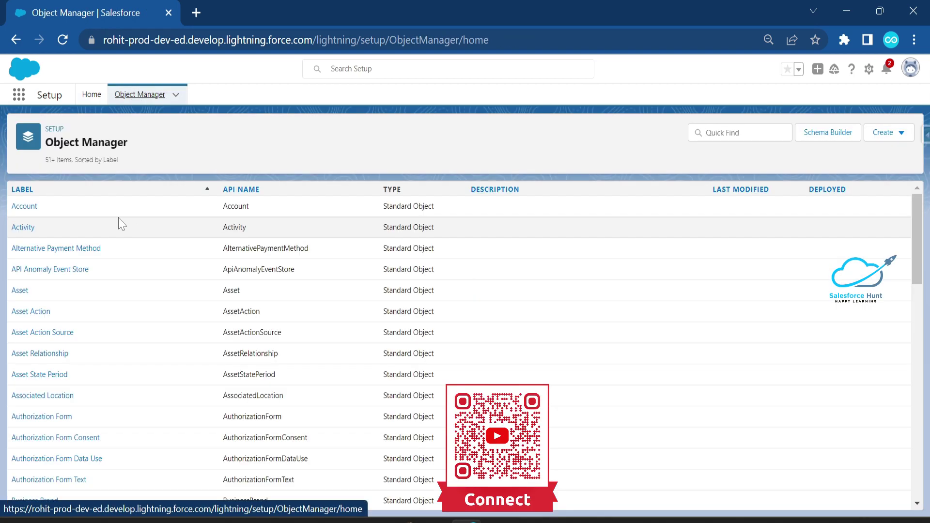
{"action": "left_click", "coordinate": [35, 207]}
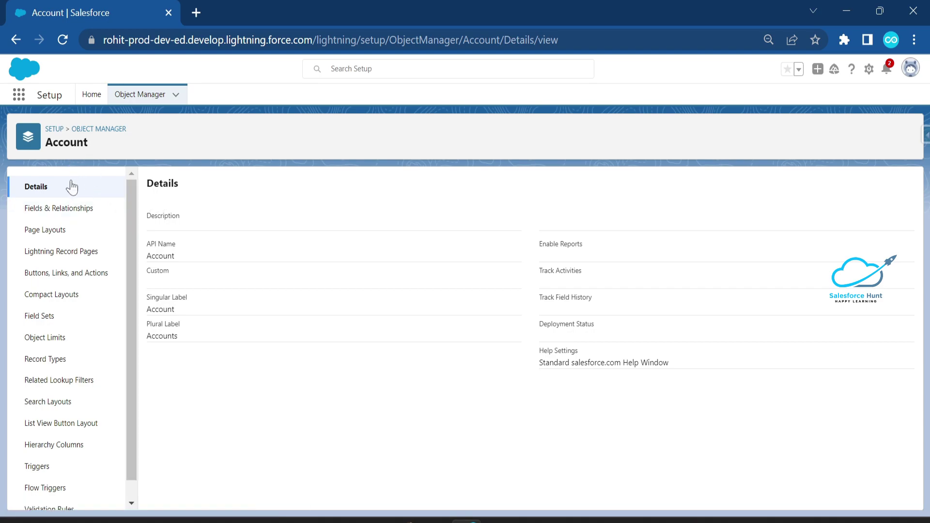
Step: Start a new custom field of type Text from Account's Fields & Relationships
{"action": "left_click", "coordinate": [48, 213]}
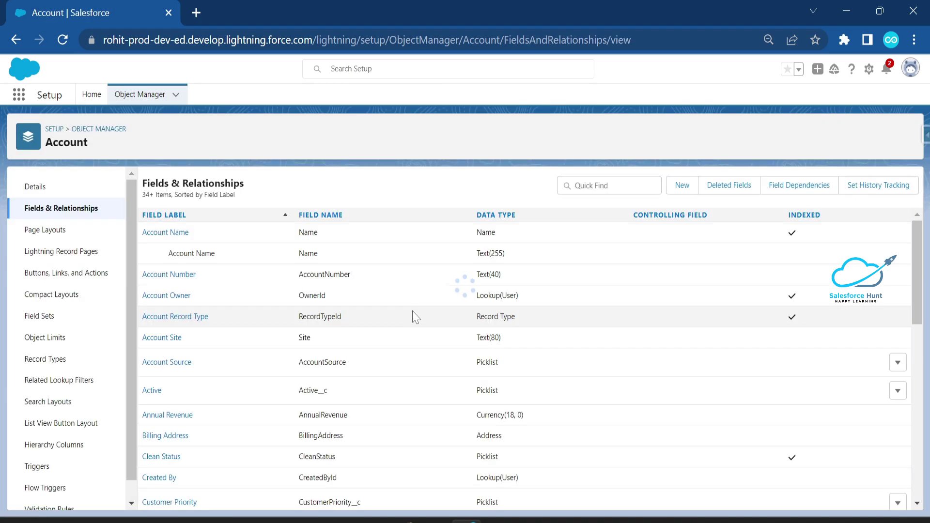
{"action": "left_click", "coordinate": [681, 185]}
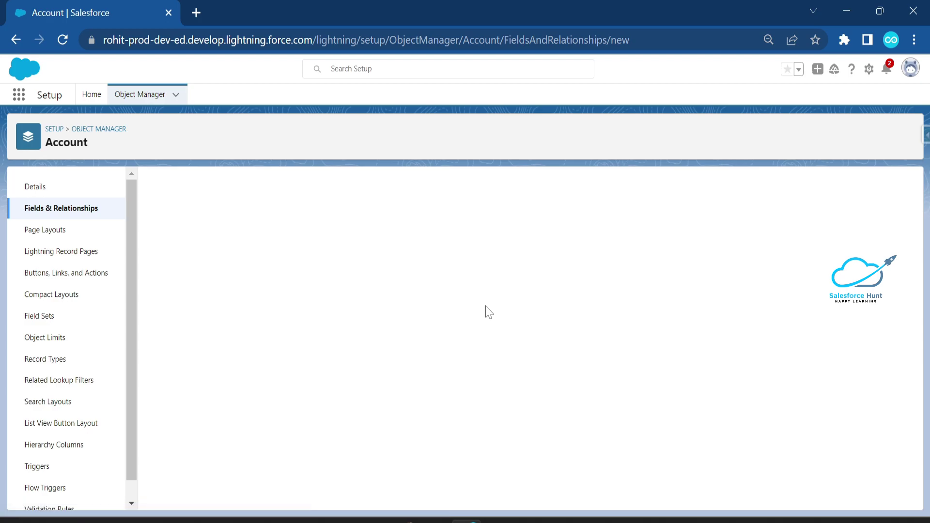
{"action": "scroll", "coordinate": [300, 351], "scroll_direction": "down", "scroll_amount": 5}
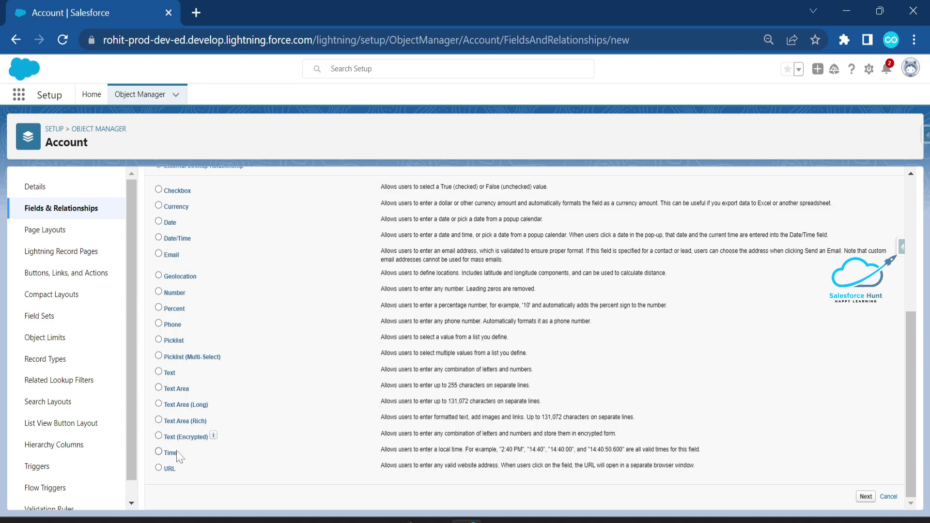
{"action": "left_click", "coordinate": [171, 374]}
{"action": "scroll", "coordinate": [693, 334], "scroll_direction": "up", "scroll_amount": 5}
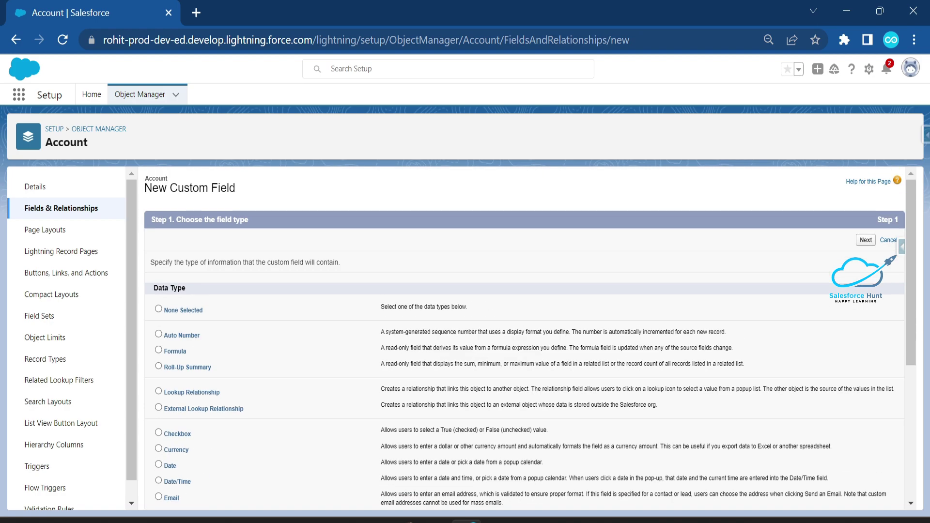
{"action": "left_click", "coordinate": [863, 240]}
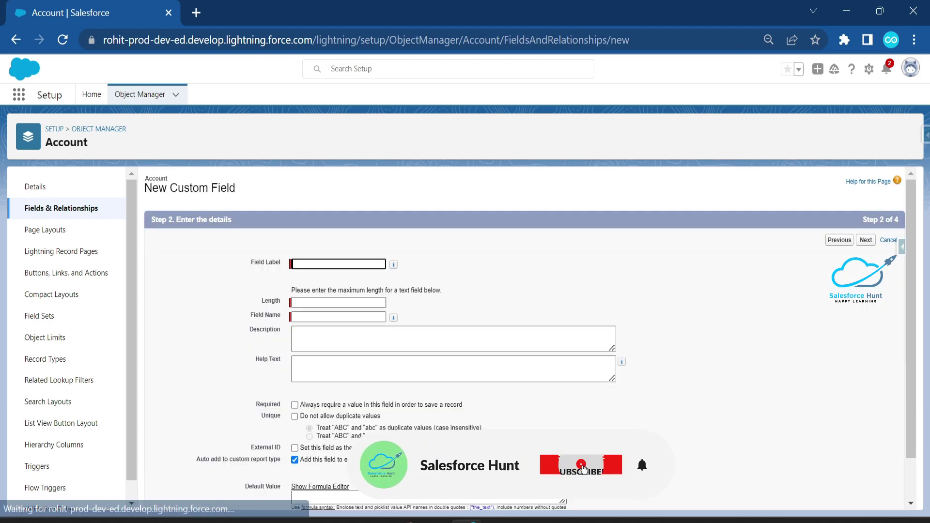
Step: Label the field 'Demo' with length 255, reach field-level security, then return to Setup Home
{"action": "type", "text": "Demo"}
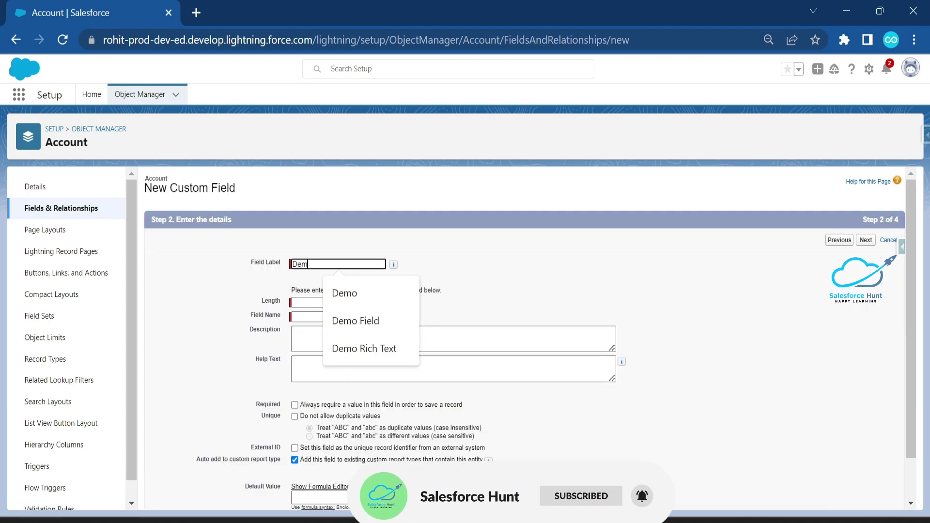
{"action": "key", "text": "Tab"}
{"action": "key", "text": "Tab"}
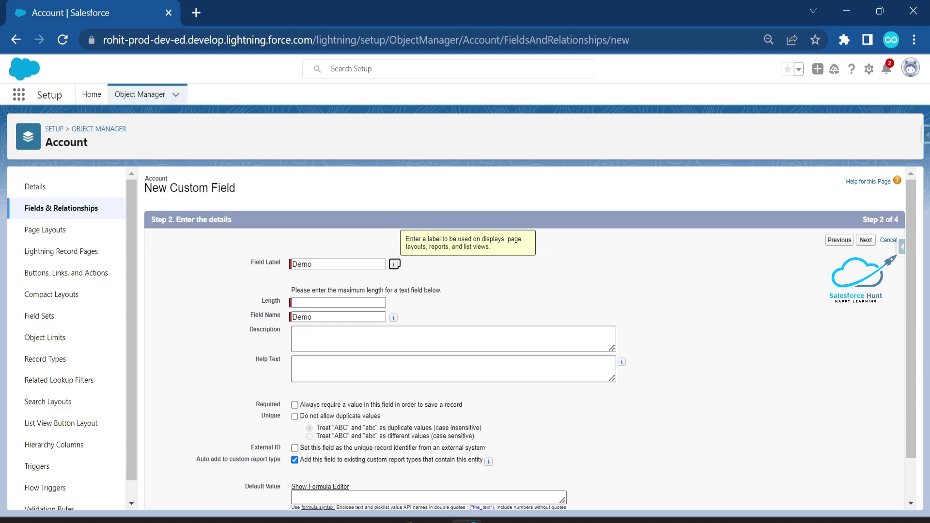
{"action": "key", "text": "Down"}
{"action": "key", "text": "Return"}
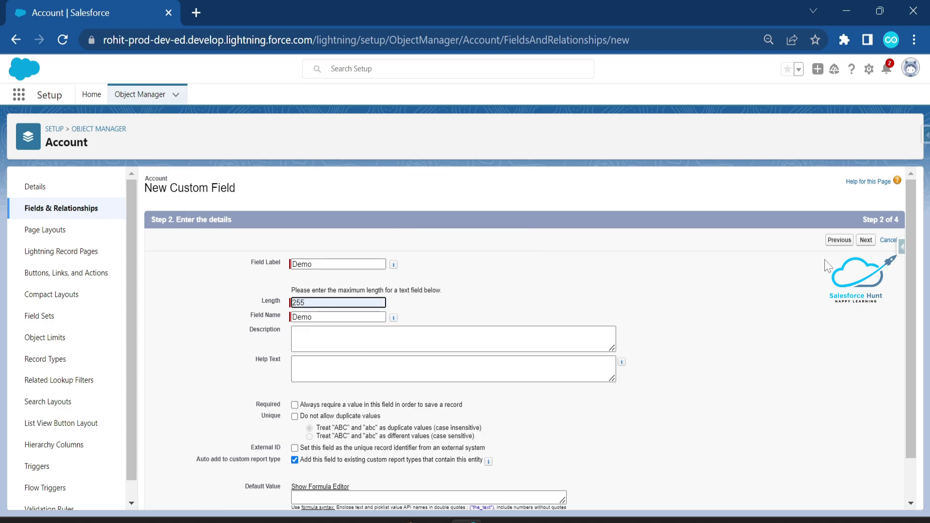
{"action": "left_click", "coordinate": [865, 240]}
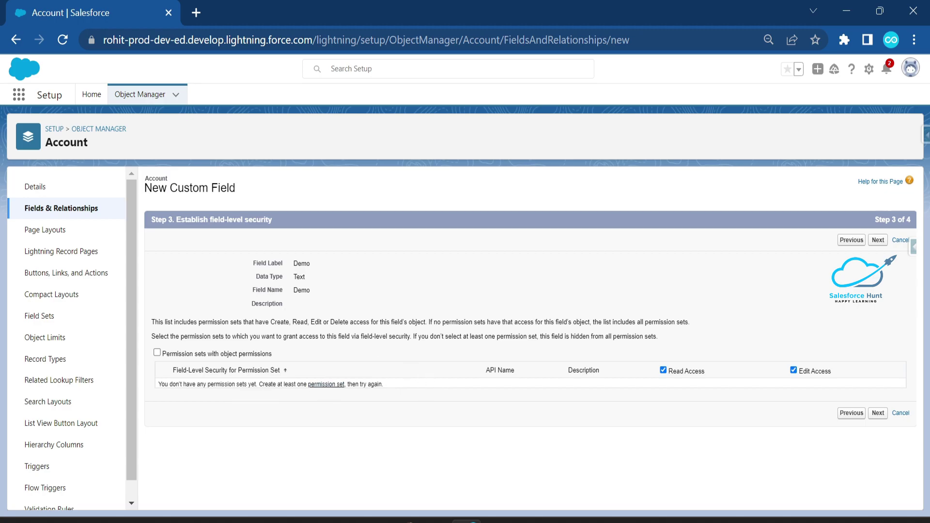
{"action": "left_click", "coordinate": [53, 133]}
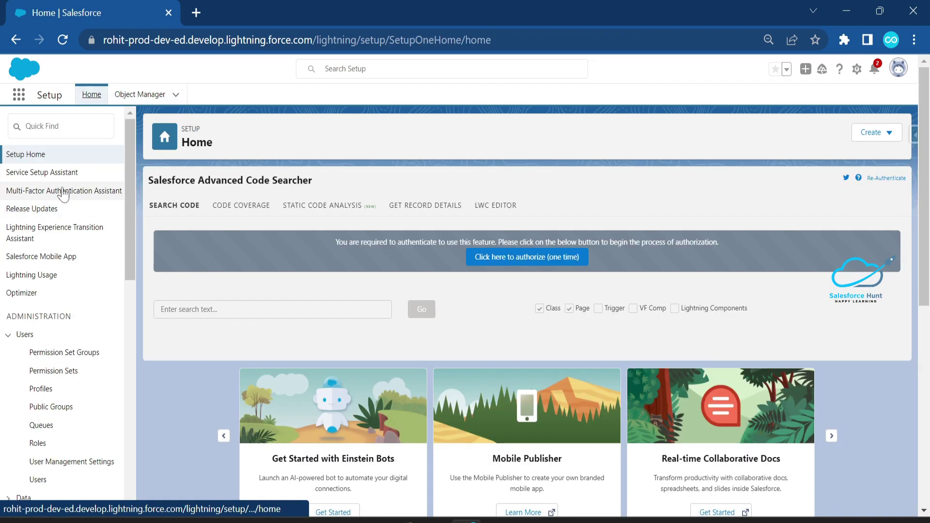
Step: Open Permission Sets via Quick Find 'permi' and dismiss the records-per-page prompt
{"action": "left_click", "coordinate": [60, 126]}
{"action": "type", "text": "per"}
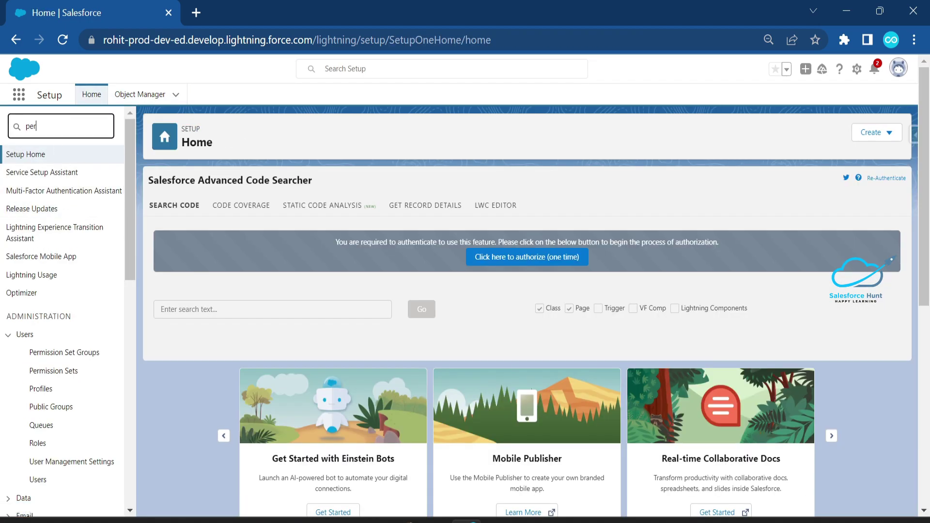
{"action": "type", "text": "mi"}
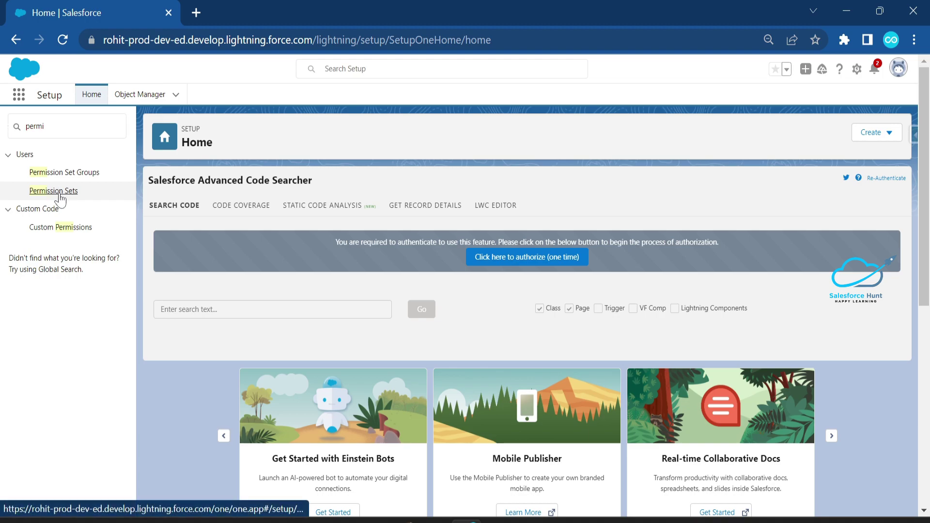
{"action": "left_click", "coordinate": [53, 190]}
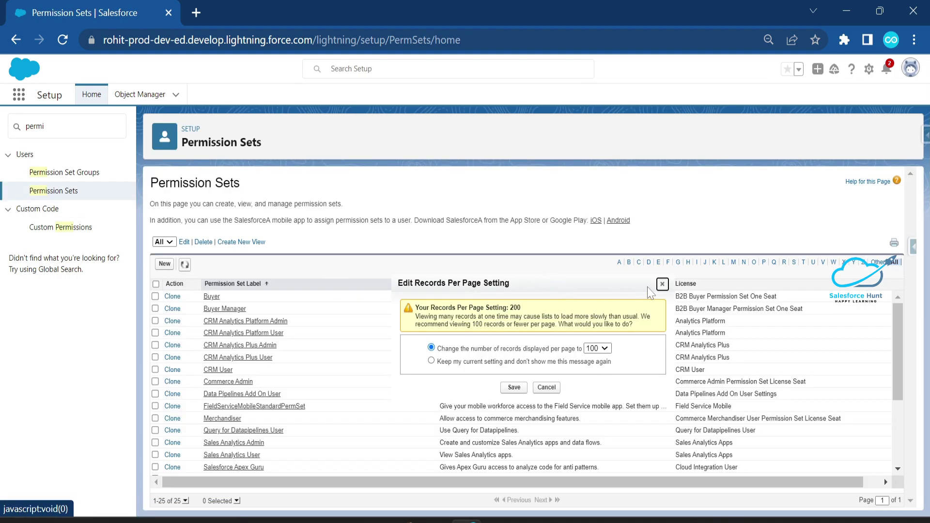
{"action": "left_click", "coordinate": [662, 284]}
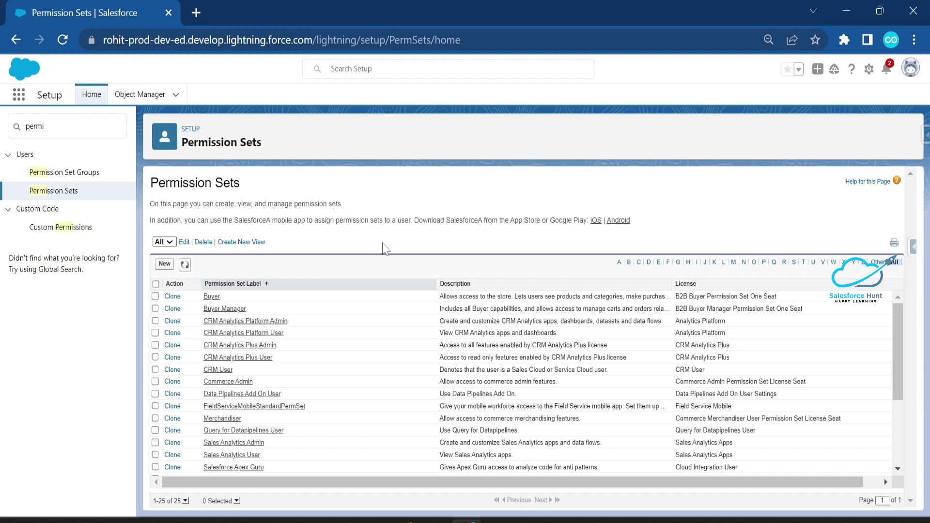
Step: Save a new permission set labelled 'Account PB' with the auto-filled API name Account_PB
{"action": "left_click", "coordinate": [163, 264]}
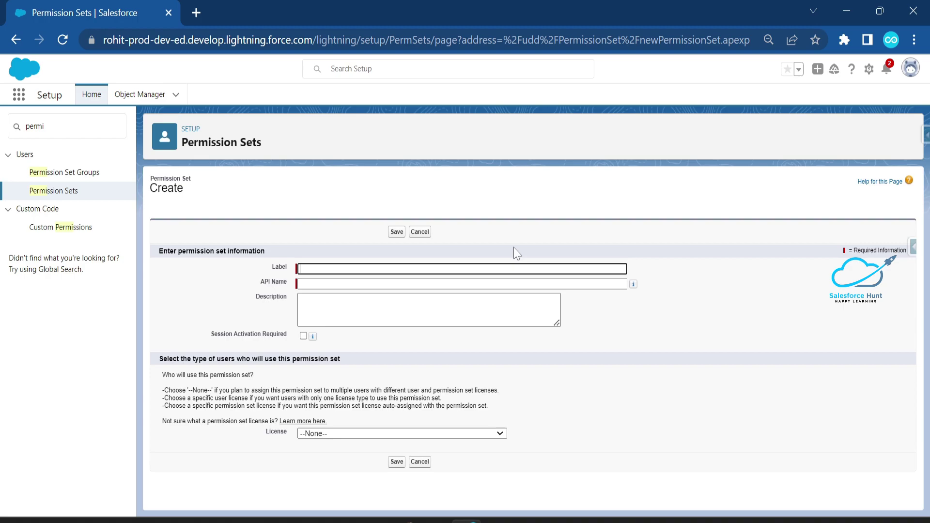
{"action": "left_click", "coordinate": [369, 267]}
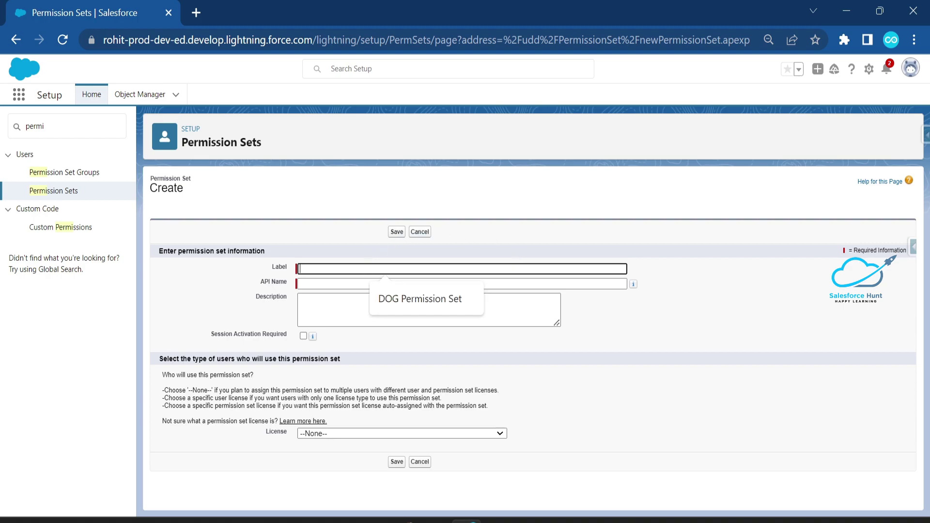
{"action": "type", "text": "Account "}
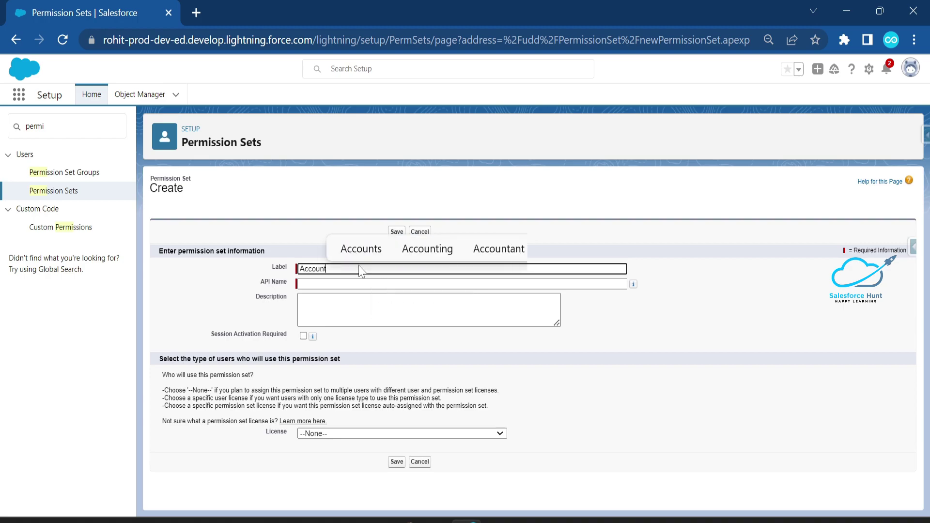
{"action": "type", "text": "PB"}
{"action": "key", "text": "Tab"}
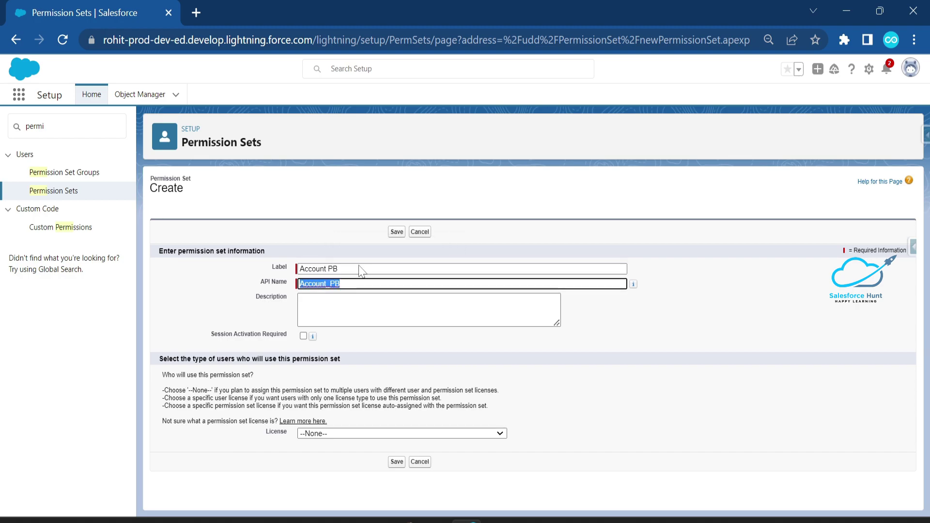
{"action": "left_click", "coordinate": [400, 232]}
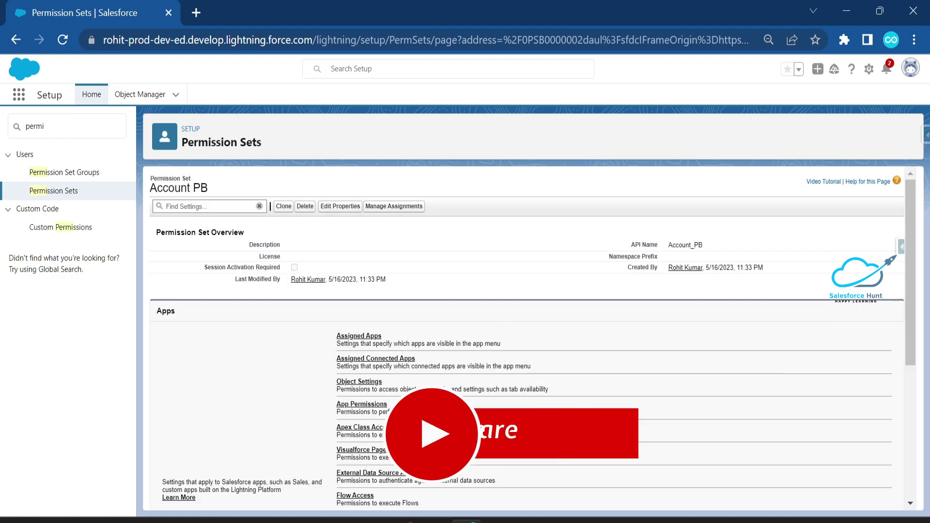
Step: Grant Accounts Read, Create, Edit, Delete, View All, Modify All and Record Type First, and save
{"action": "left_click", "coordinate": [353, 382]}
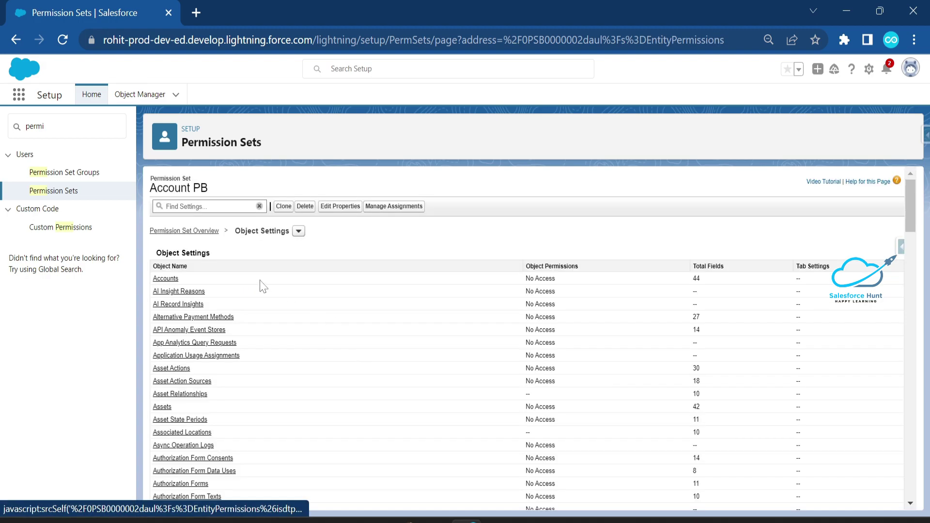
{"action": "left_click", "coordinate": [166, 280]}
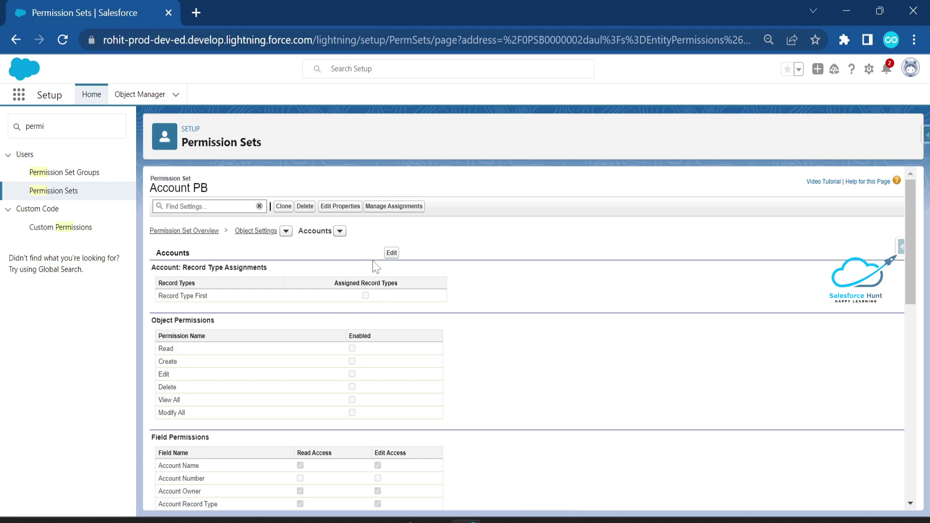
{"action": "left_click", "coordinate": [392, 252]}
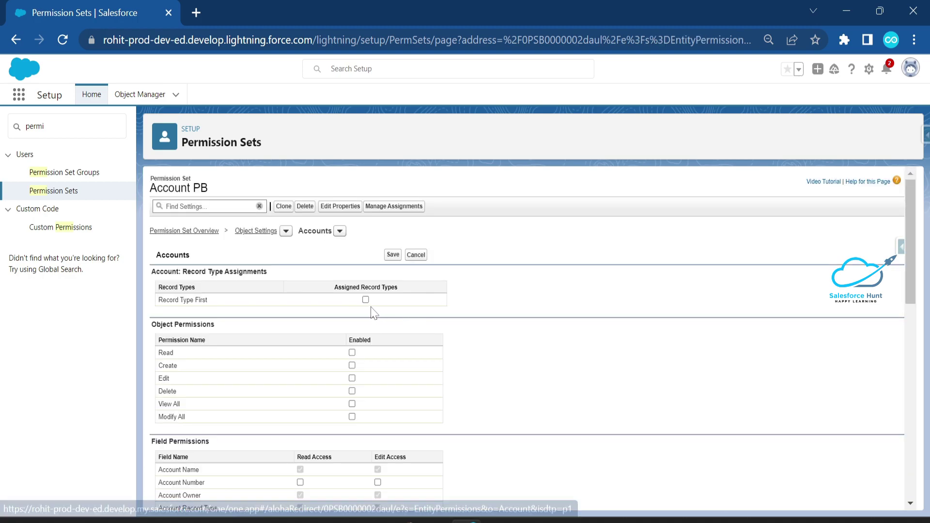
{"action": "left_click", "coordinate": [352, 353]}
{"action": "left_click", "coordinate": [352, 366]}
{"action": "left_click", "coordinate": [352, 378]}
{"action": "left_click", "coordinate": [352, 390]}
{"action": "left_click", "coordinate": [352, 404]}
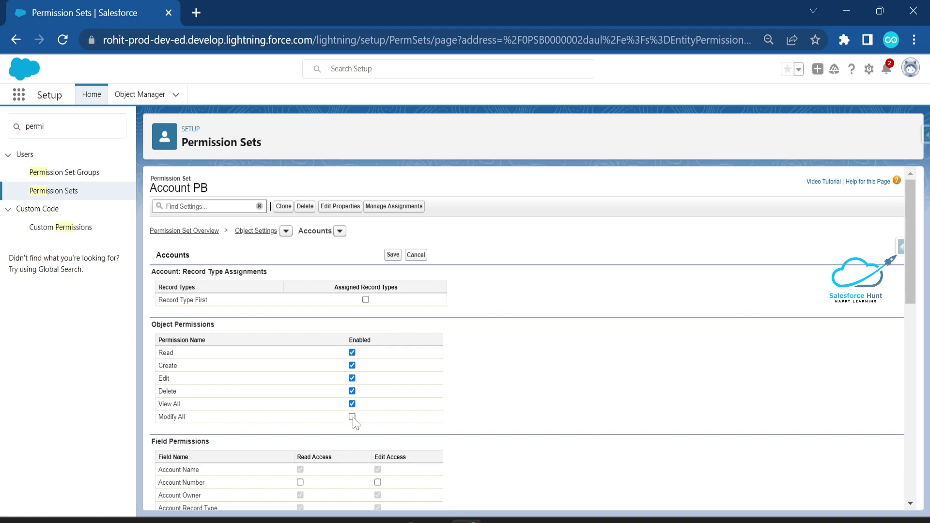
{"action": "left_click", "coordinate": [366, 300]}
{"action": "left_click", "coordinate": [398, 262]}
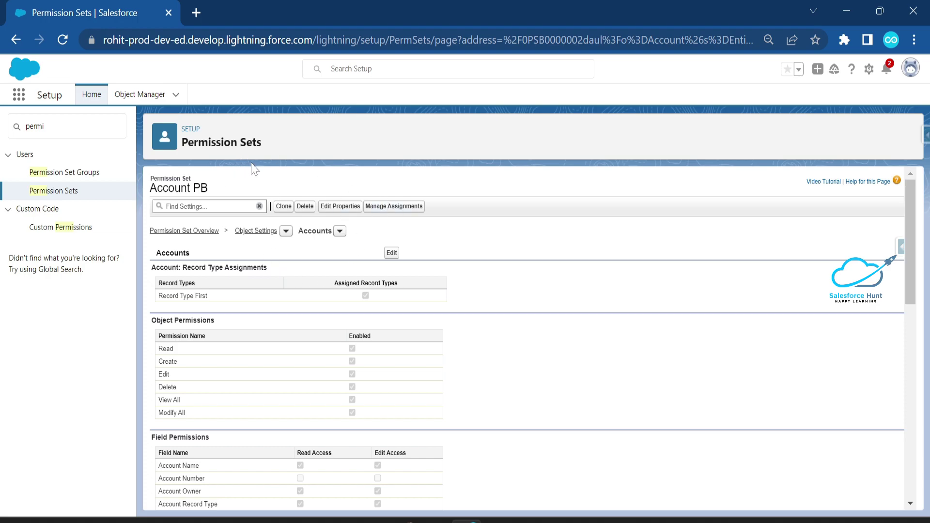
Step: Open Account PB's Manage Assignments and start adding an assignment
{"action": "left_click", "coordinate": [386, 207]}
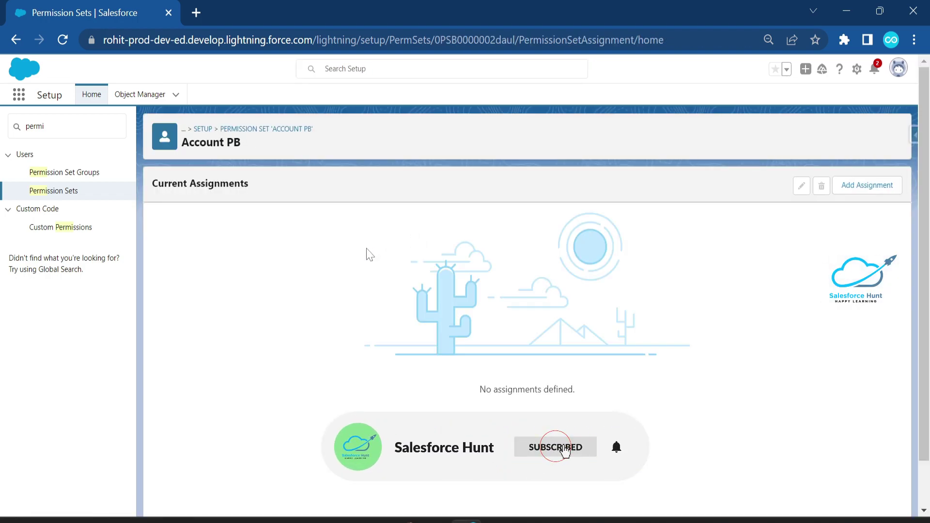
{"action": "left_click", "coordinate": [859, 188]}
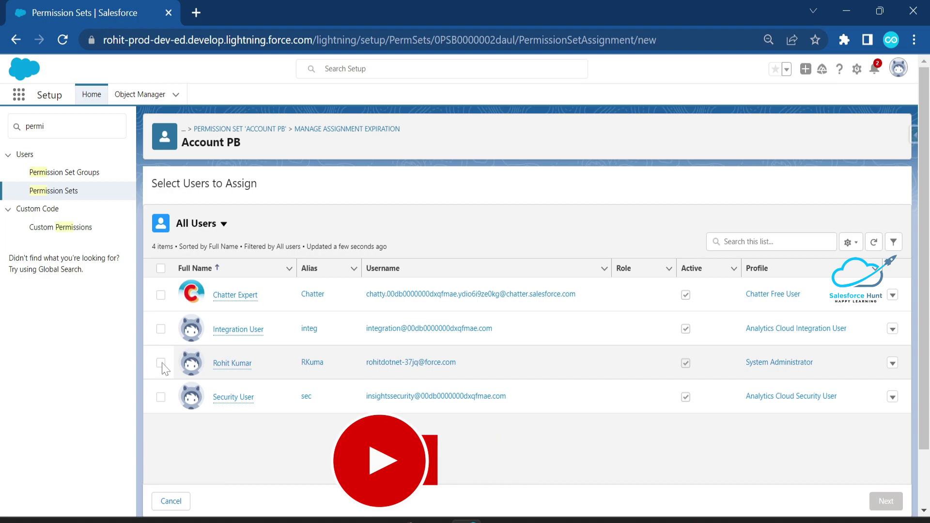
Step: Select the System Administrator user and assign Account PB with no expiration date
{"action": "left_click", "coordinate": [163, 364]}
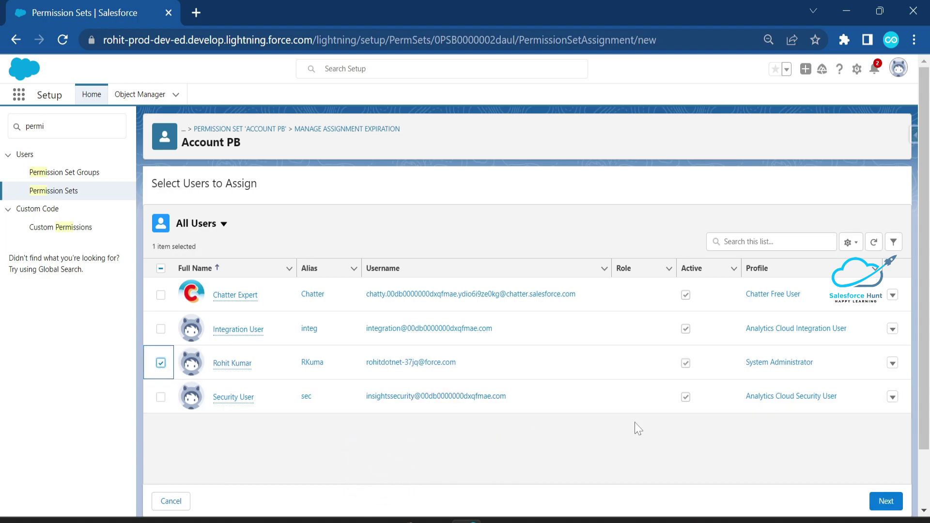
{"action": "left_click", "coordinate": [883, 503]}
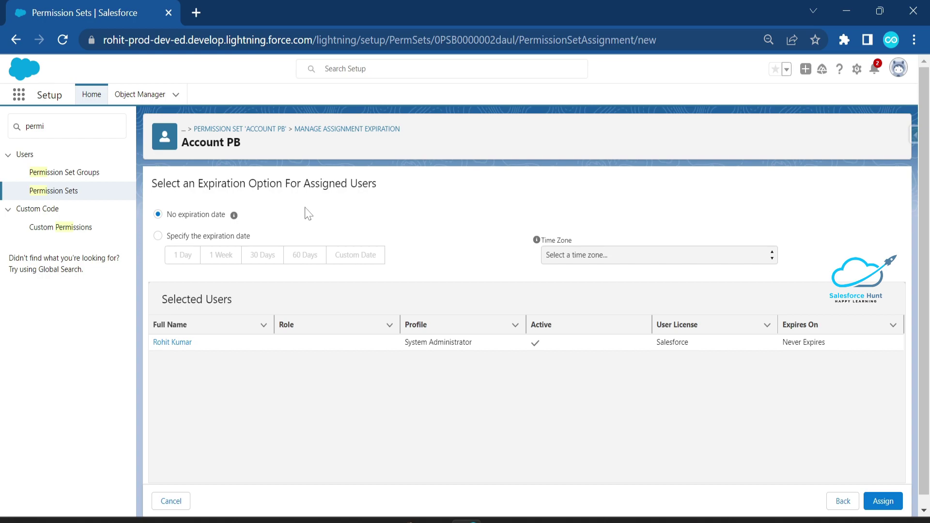
{"action": "left_click", "coordinate": [158, 237]}
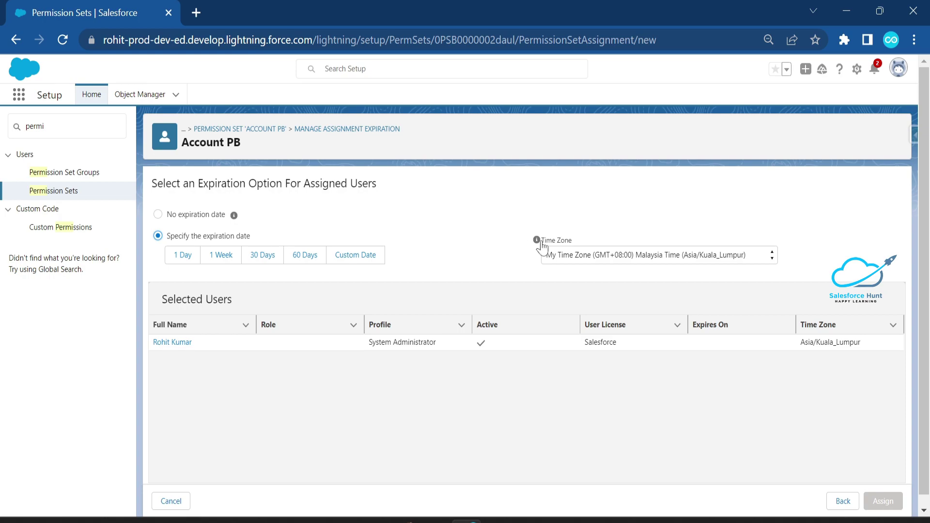
{"action": "left_click", "coordinate": [203, 215]}
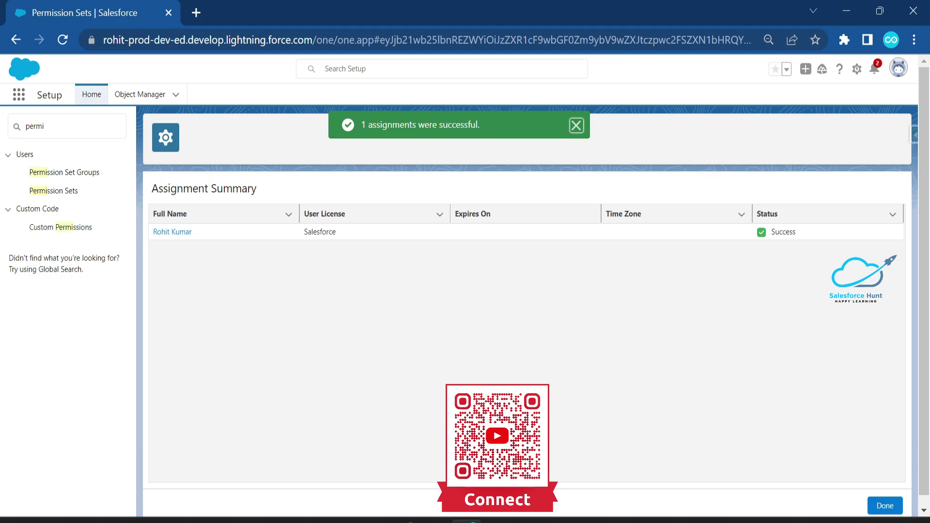
{"action": "left_click", "coordinate": [884, 506]}
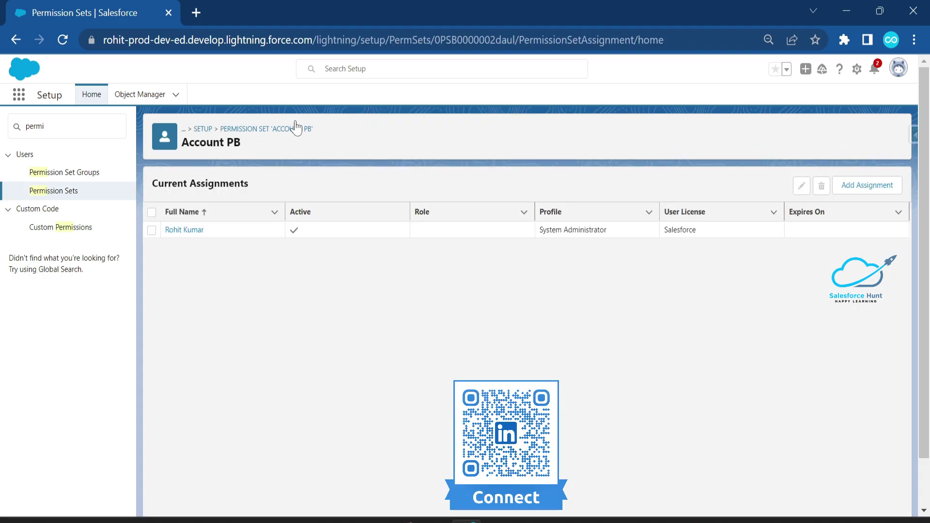
Step: Start a new Text custom field in Account's Fields & Relationships via Object Manager
{"action": "left_click", "coordinate": [140, 94]}
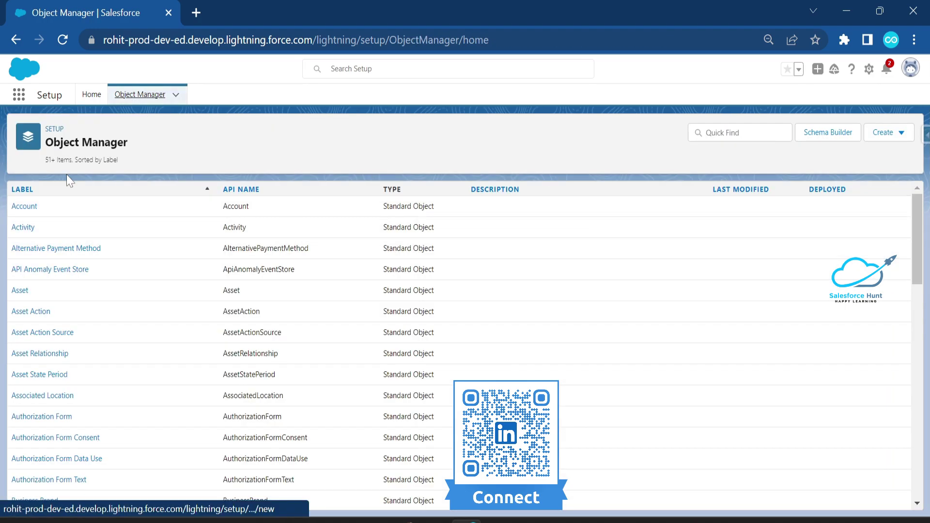
{"action": "left_click", "coordinate": [21, 207]}
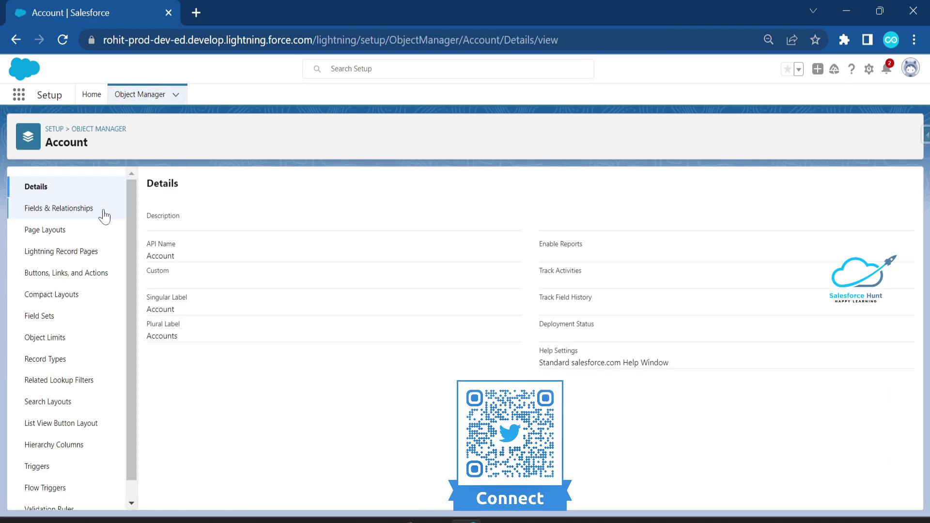
{"action": "left_click", "coordinate": [104, 209]}
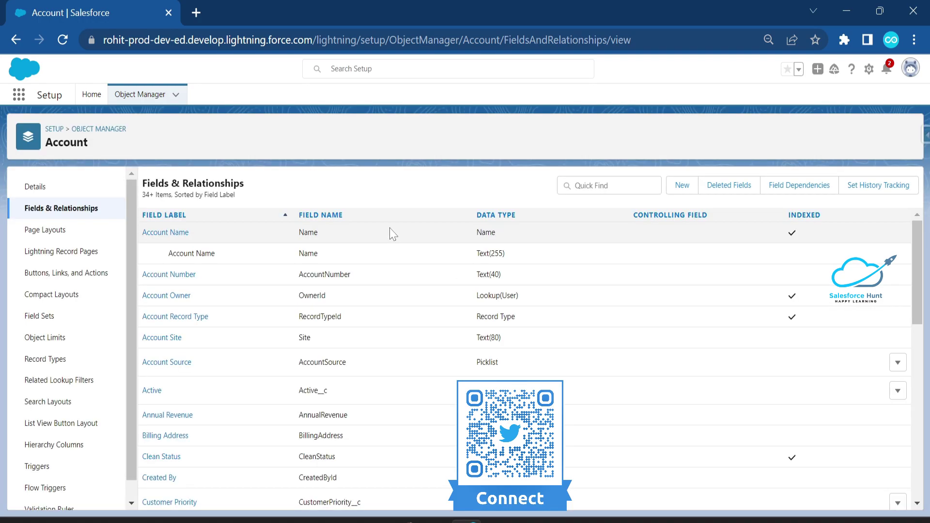
{"action": "left_click", "coordinate": [682, 185]}
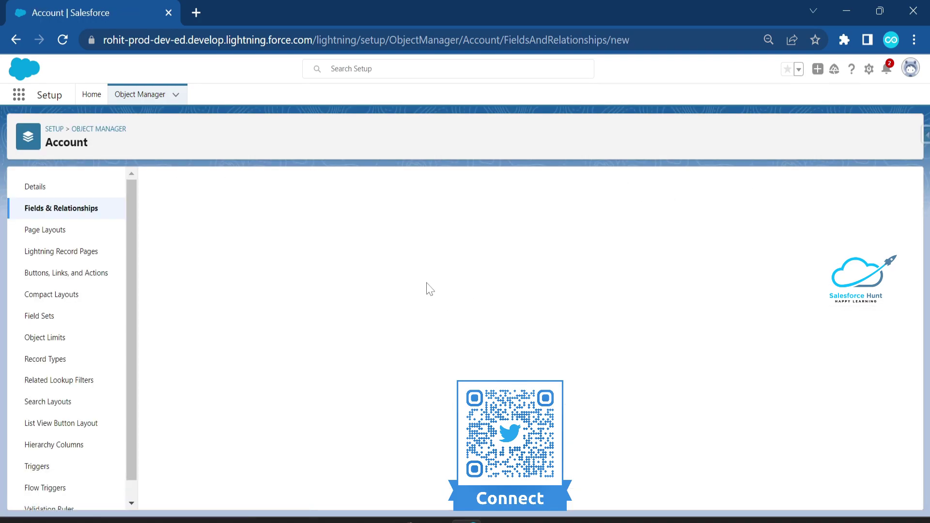
{"action": "scroll", "coordinate": [227, 409], "scroll_direction": "down", "scroll_amount": 5}
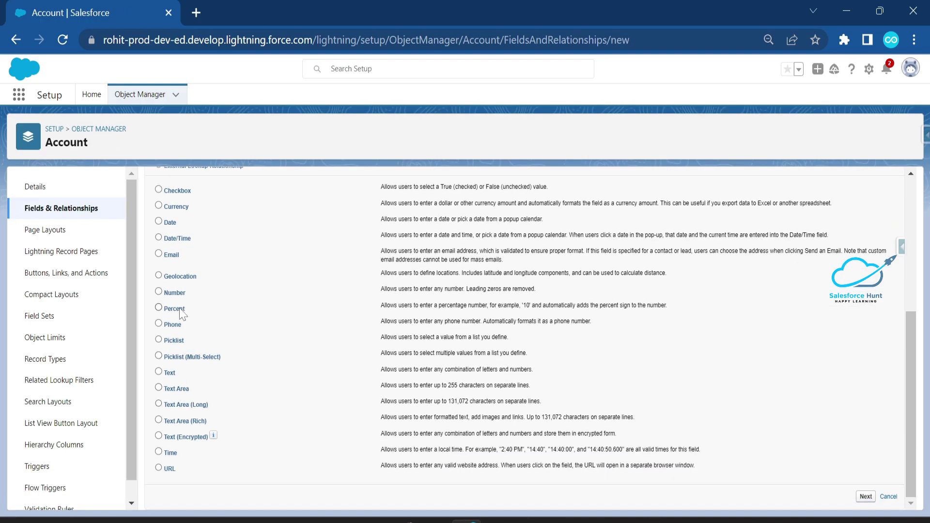
{"action": "left_click", "coordinate": [169, 373]}
{"action": "scroll", "coordinate": [826, 365], "scroll_direction": "up", "scroll_amount": 5}
{"action": "left_click", "coordinate": [867, 241]}
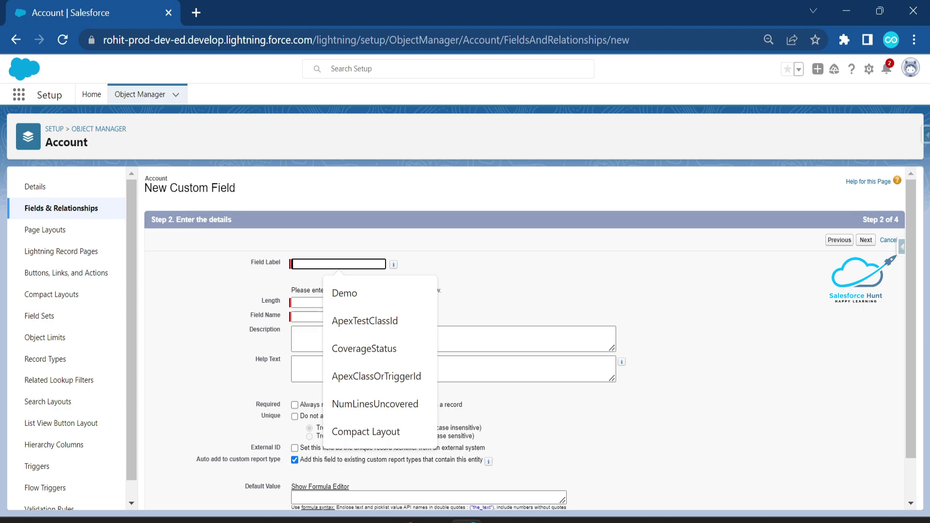
Step: Enter field label 'Demo' and length 255, then continue to field-level security
{"action": "type", "text": "De"}
{"action": "key", "text": "BackSpace"}
{"action": "key", "text": "BackSpace"}
{"action": "type", "text": "Demo"}
{"action": "key", "text": "Tab"}
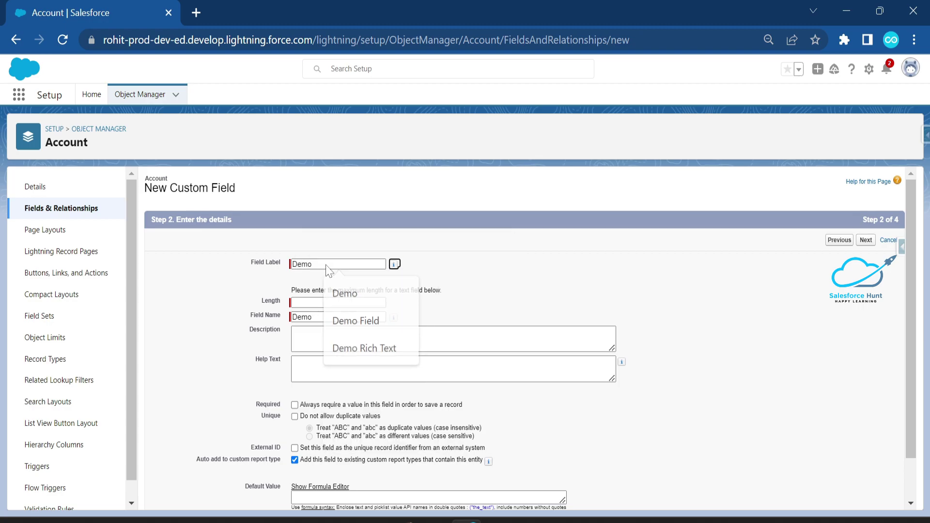
{"action": "left_click", "coordinate": [339, 302]}
{"action": "left_click", "coordinate": [344, 332]}
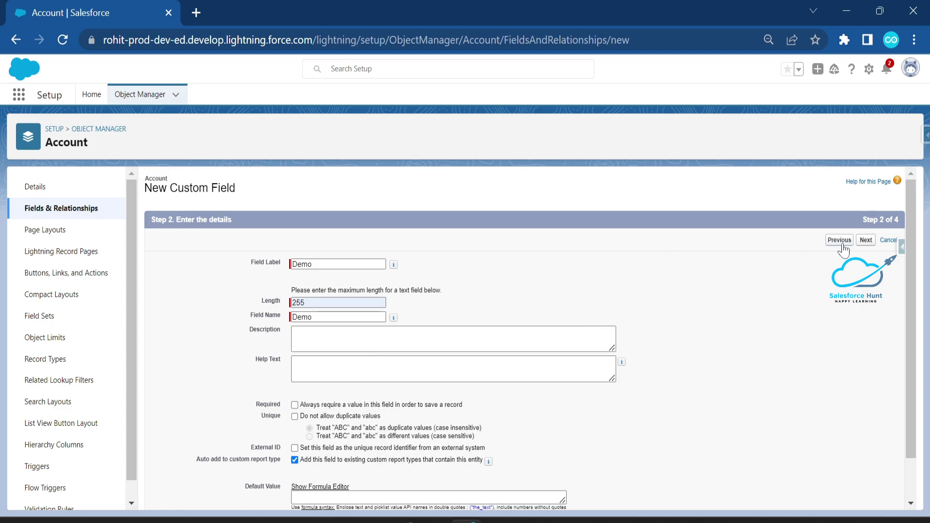
{"action": "left_click", "coordinate": [866, 240]}
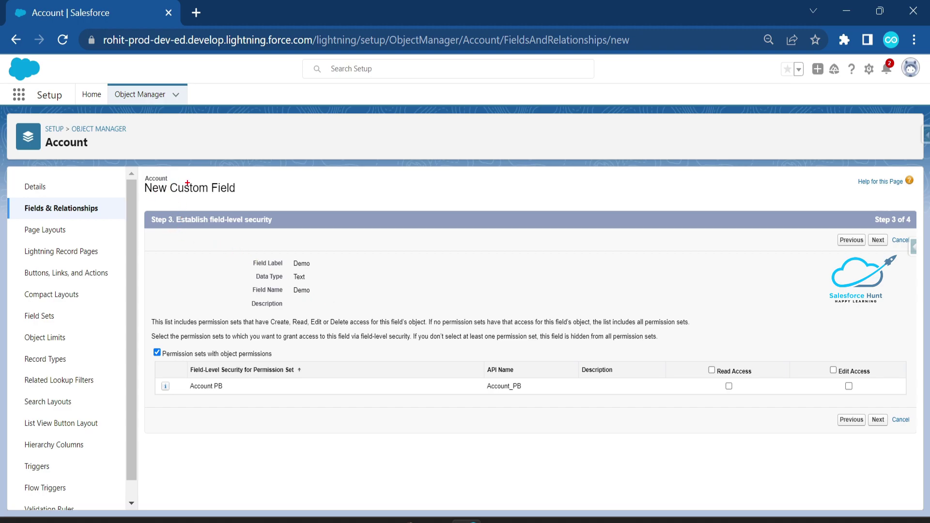
Step: On the Demo field's security step, give the Account PB permission set Read Access
{"action": "mouse_move", "coordinate": [149, 348]}
{"action": "left_mouse_down"}
{"action": "mouse_move", "coordinate": [170, 370]}
{"action": "mouse_move", "coordinate": [567, 407]}
{"action": "mouse_move", "coordinate": [926, 399]}
{"action": "mouse_move", "coordinate": [918, 401]}
{"action": "left_mouse_up"}
{"action": "mouse_move", "coordinate": [221, 380]}
{"action": "left_mouse_down"}
{"action": "mouse_move", "coordinate": [177, 395]}
{"action": "mouse_move", "coordinate": [213, 369]}
{"action": "left_mouse_up"}
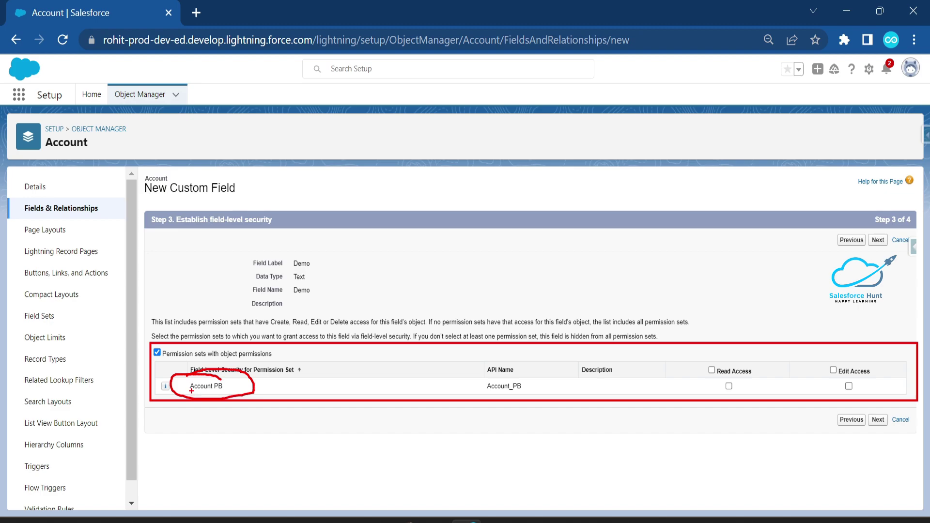
{"action": "left_click_drag", "start_coordinate": [223, 392], "coordinate": [189, 376]}
{"action": "mouse_move", "coordinate": [735, 359]}
{"action": "left_mouse_down"}
{"action": "mouse_move", "coordinate": [695, 385]}
{"action": "mouse_move", "coordinate": [754, 357]}
{"action": "mouse_move", "coordinate": [725, 357]}
{"action": "left_mouse_up"}
{"action": "mouse_move", "coordinate": [871, 352]}
{"action": "left_mouse_down"}
{"action": "mouse_move", "coordinate": [814, 364]}
{"action": "mouse_move", "coordinate": [885, 361]}
{"action": "mouse_move", "coordinate": [845, 346]}
{"action": "left_mouse_up"}
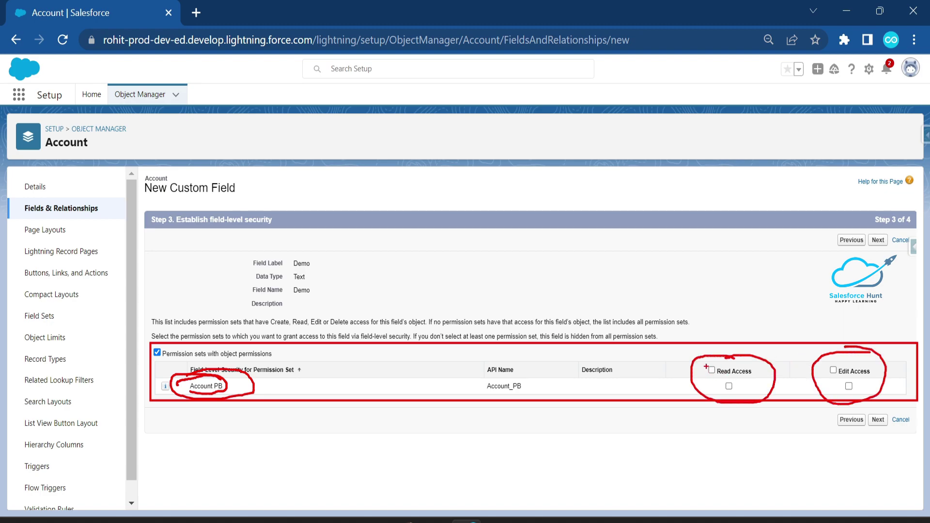
{"action": "left_click_drag", "start_coordinate": [717, 369], "coordinate": [752, 332]}
{"action": "left_click_drag", "start_coordinate": [803, 346], "coordinate": [846, 326]}
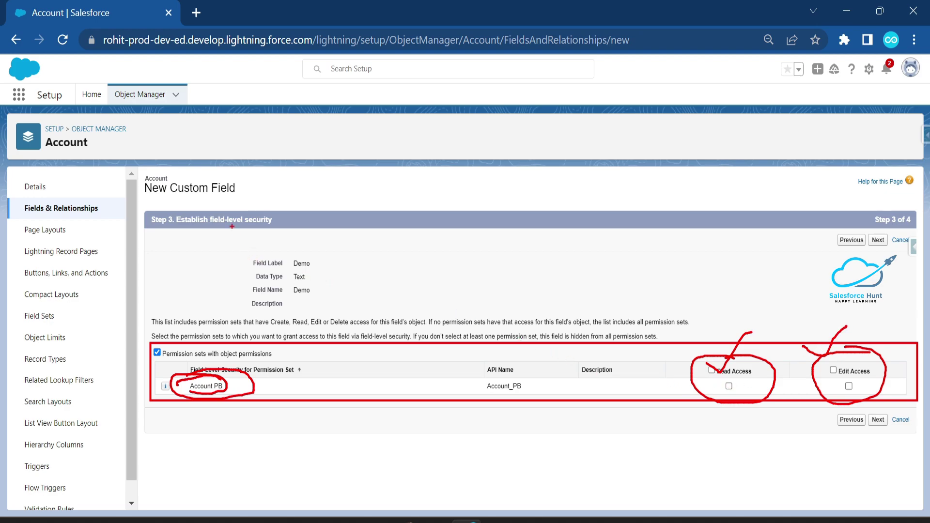
{"action": "key", "text": "Escape"}
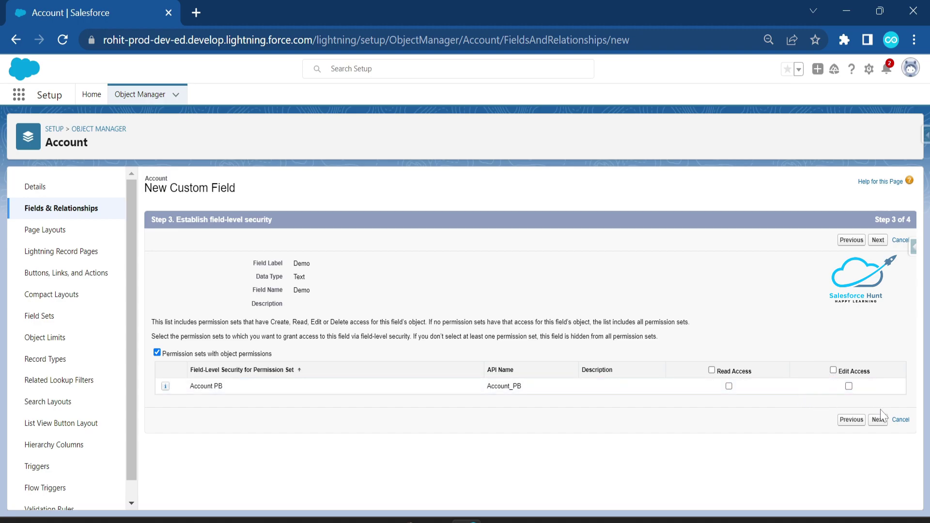
{"action": "left_click", "coordinate": [712, 370]}
Step: Add Account PB edit access, finish creating Demo, and view its Demo__c detail page
{"action": "left_click", "coordinate": [833, 370]}
{"action": "left_click", "coordinate": [877, 420]}
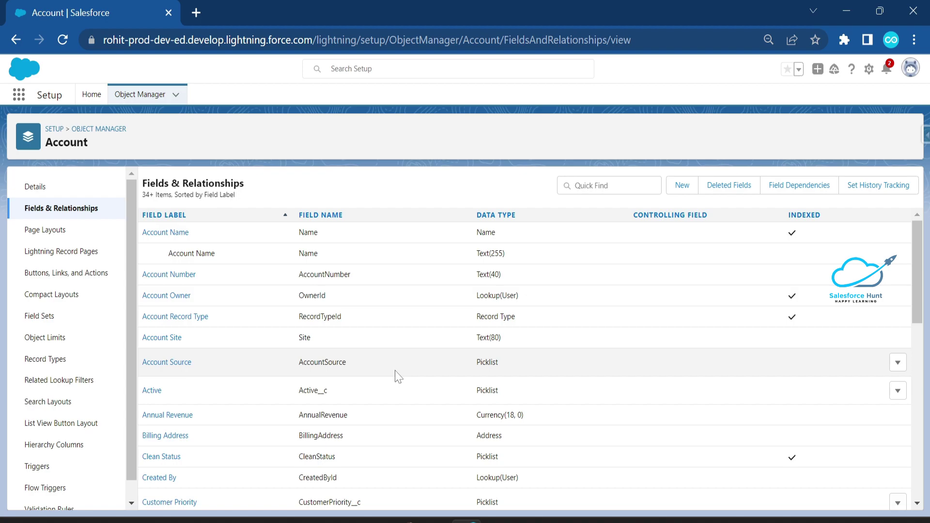
{"action": "scroll", "coordinate": [396, 376], "scroll_direction": "down", "scroll_amount": 10}
{"action": "scroll", "coordinate": [226, 426], "scroll_direction": "up", "scroll_amount": 10}
{"action": "scroll", "coordinate": [216, 400], "scroll_direction": "down", "scroll_amount": 5}
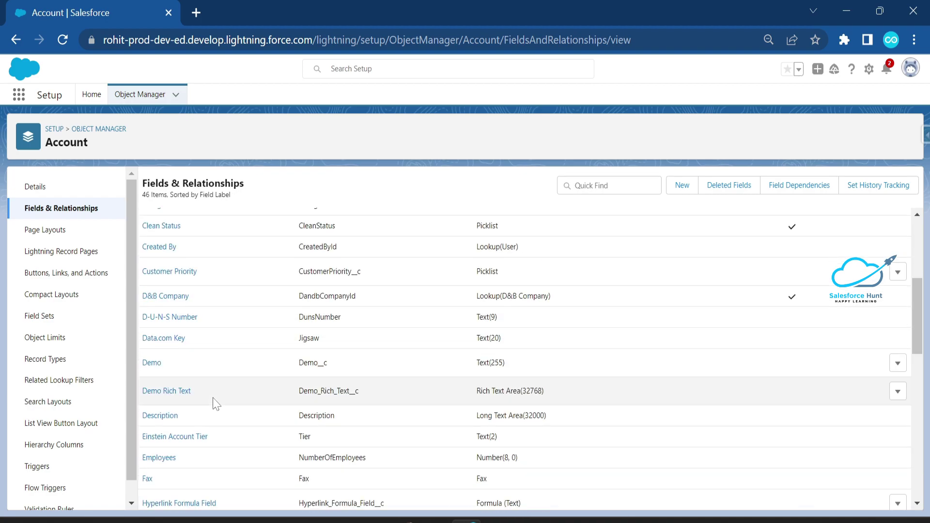
{"action": "left_click", "coordinate": [152, 366]}
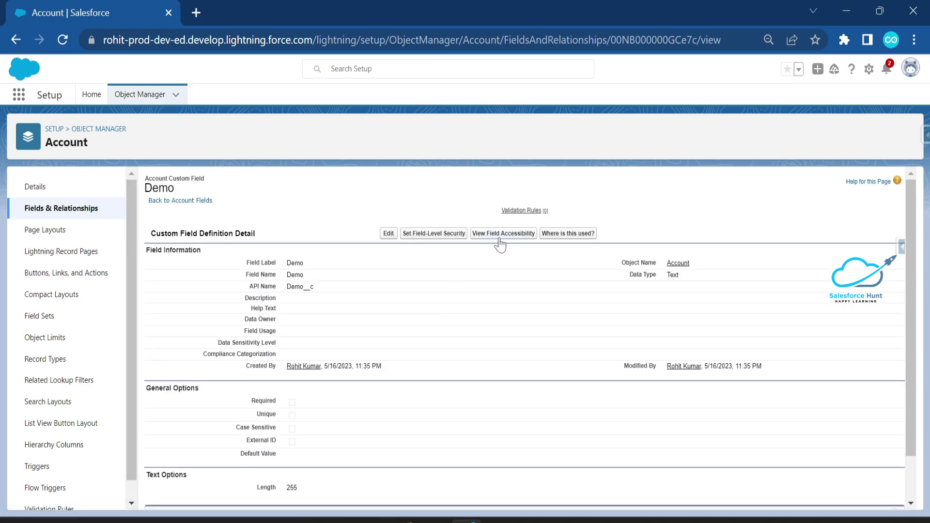
Step: Open Demo's Set Field-Level Security page and confirm Account PB holds Read and Edit Access
{"action": "left_click", "coordinate": [423, 237]}
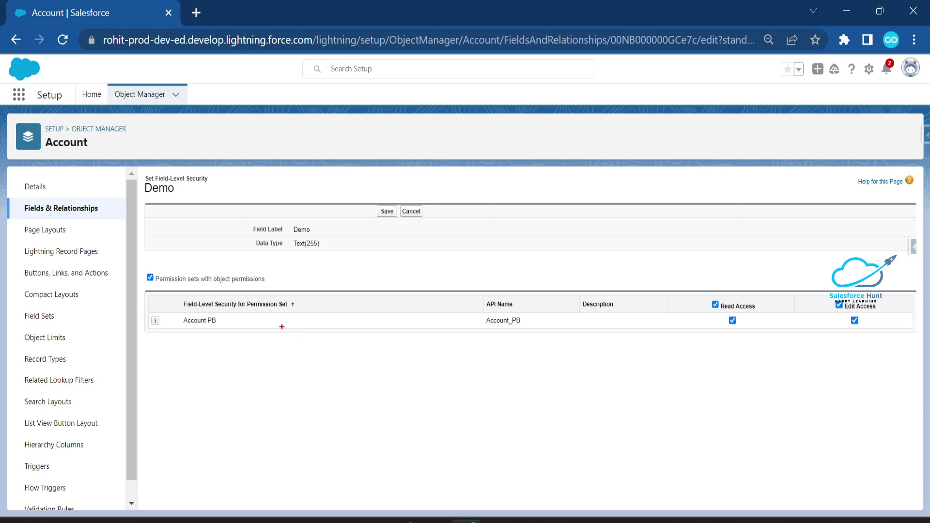
{"action": "mouse_move", "coordinate": [141, 266]}
{"action": "left_mouse_down"}
{"action": "mouse_move", "coordinate": [395, 404]}
{"action": "mouse_move", "coordinate": [902, 351]}
{"action": "left_mouse_up"}
{"action": "mouse_move", "coordinate": [747, 293]}
{"action": "left_mouse_down"}
{"action": "mouse_move", "coordinate": [706, 297]}
{"action": "mouse_move", "coordinate": [775, 292]}
{"action": "mouse_move", "coordinate": [748, 300]}
{"action": "left_mouse_up"}
{"action": "mouse_move", "coordinate": [835, 281]}
{"action": "left_mouse_down"}
{"action": "mouse_move", "coordinate": [894, 322]}
{"action": "mouse_move", "coordinate": [816, 281]}
{"action": "left_mouse_up"}
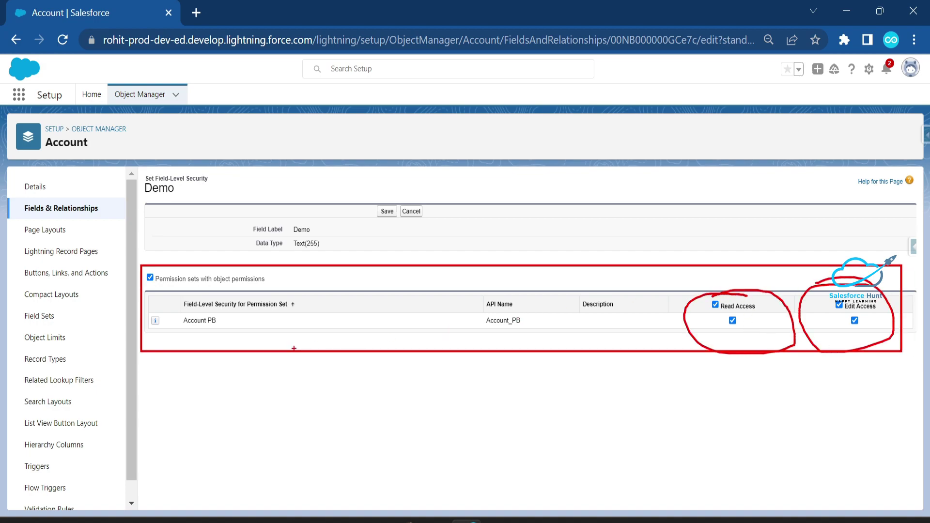
{"action": "mouse_move", "coordinate": [248, 318]}
{"action": "left_mouse_down"}
{"action": "mouse_move", "coordinate": [176, 324]}
{"action": "mouse_move", "coordinate": [244, 339]}
{"action": "mouse_move", "coordinate": [247, 317]}
{"action": "left_mouse_up"}
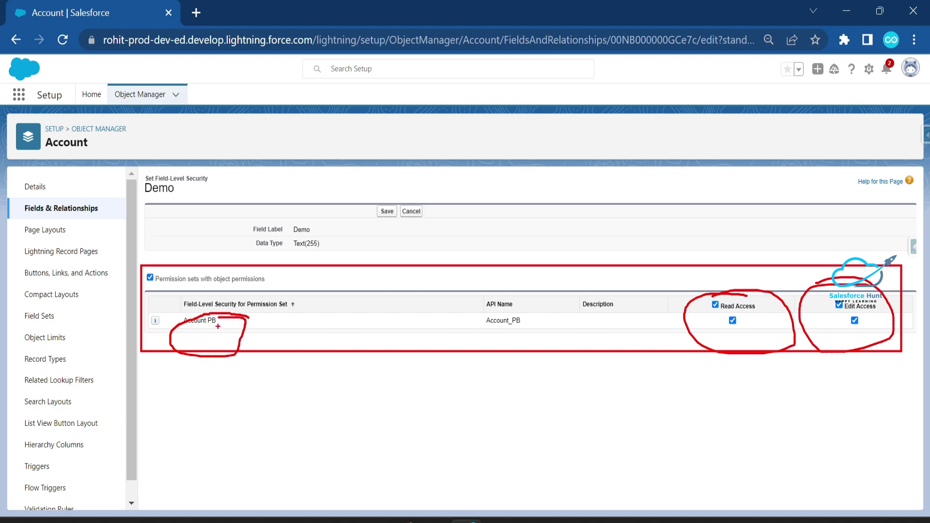
{"action": "left_click_drag", "start_coordinate": [189, 334], "coordinate": [252, 333]}
{"action": "left_click_drag", "start_coordinate": [255, 295], "coordinate": [312, 292]}
{"action": "mouse_move", "coordinate": [312, 211]}
{"action": "left_mouse_down"}
{"action": "mouse_move", "coordinate": [308, 266]}
{"action": "mouse_move", "coordinate": [332, 210]}
{"action": "left_mouse_up"}
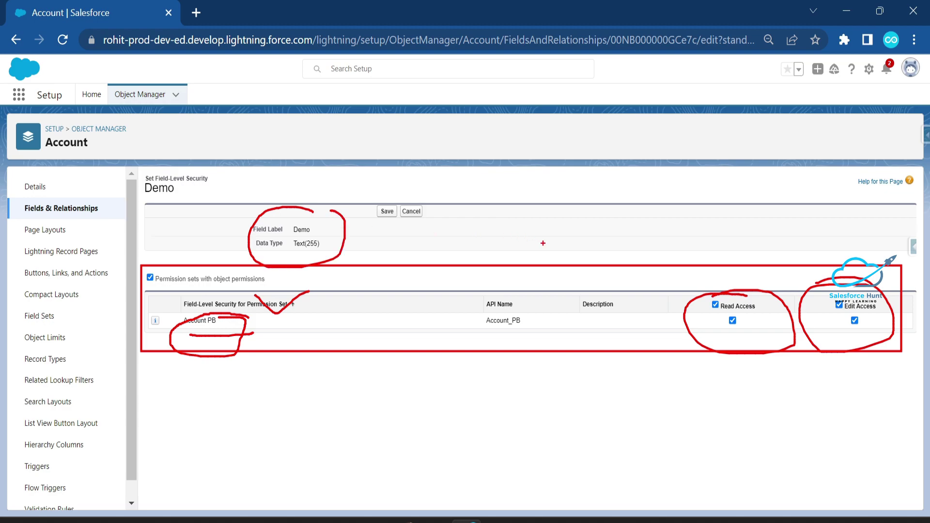